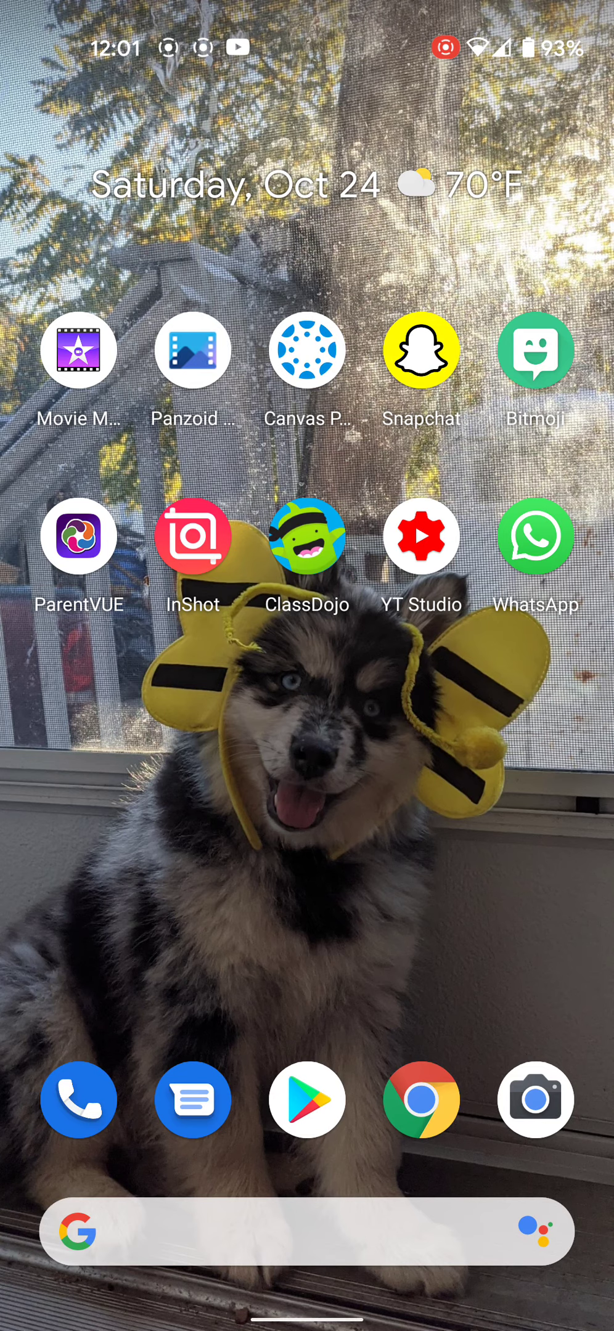
Step: Pull down the notification shade and reveal the YouTube notification's settings option
left_click_drag(307, 21, 306, 624)
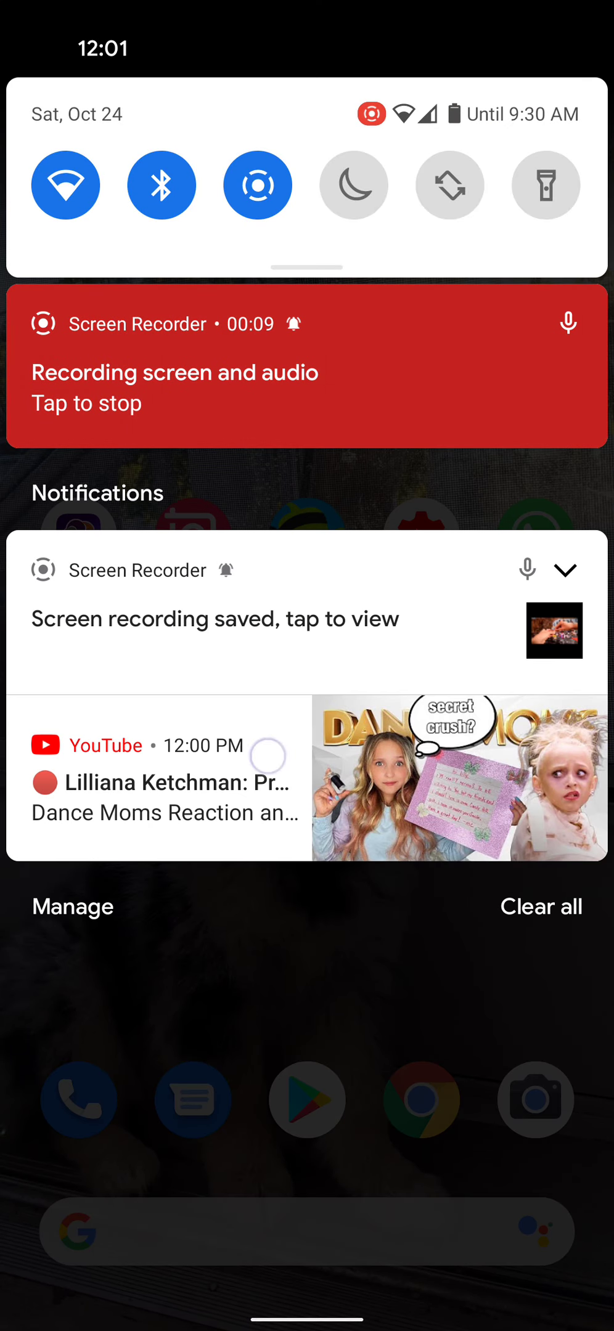
mouse_move(297, 749)
left_mouse_down()
mouse_move(208, 749)
mouse_move(323, 772)
left_mouse_up()
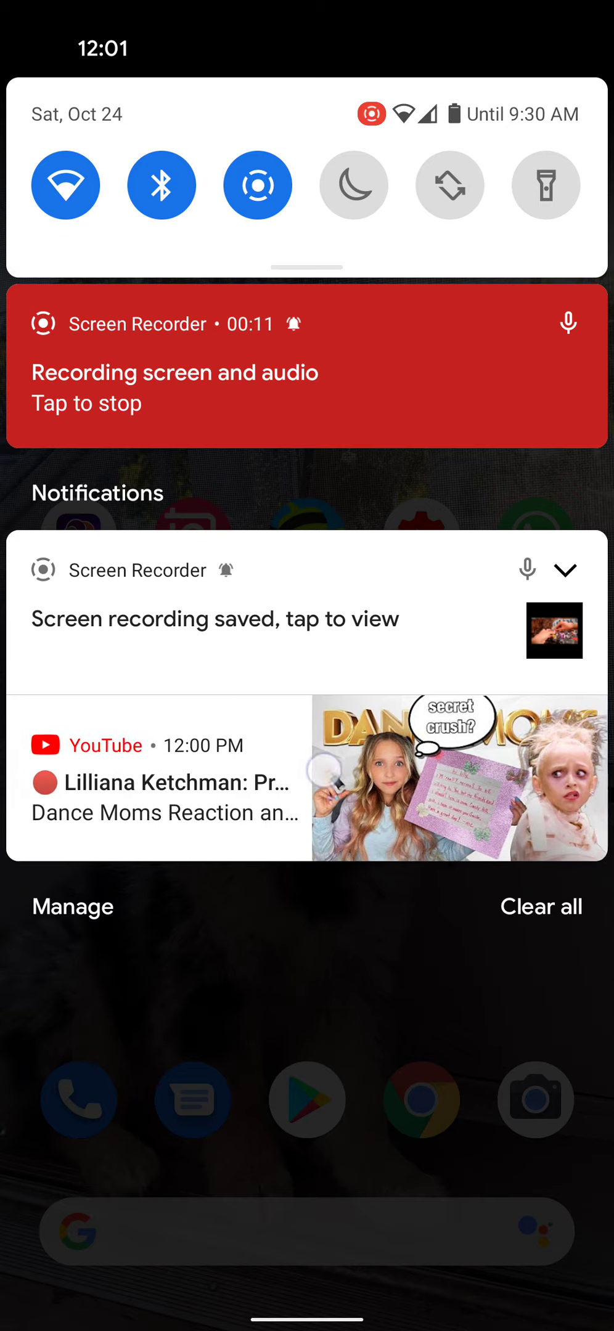
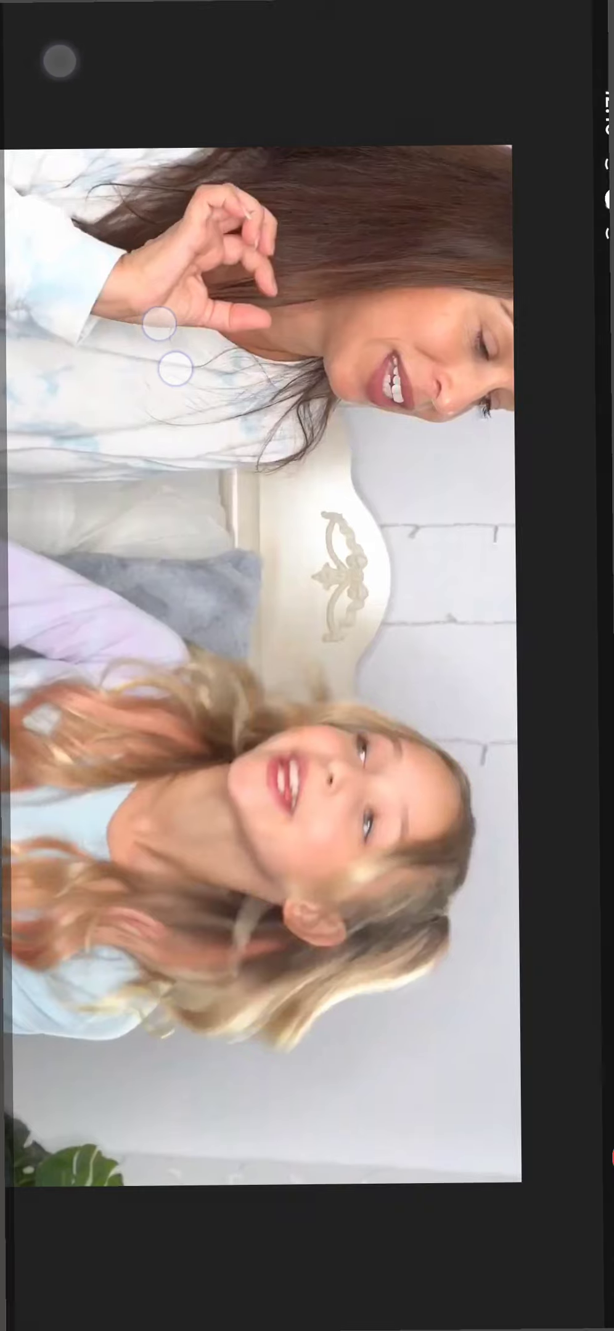
Step: Close the notification shade, pause the livestream, and go to the Android home screen
key("Escape")
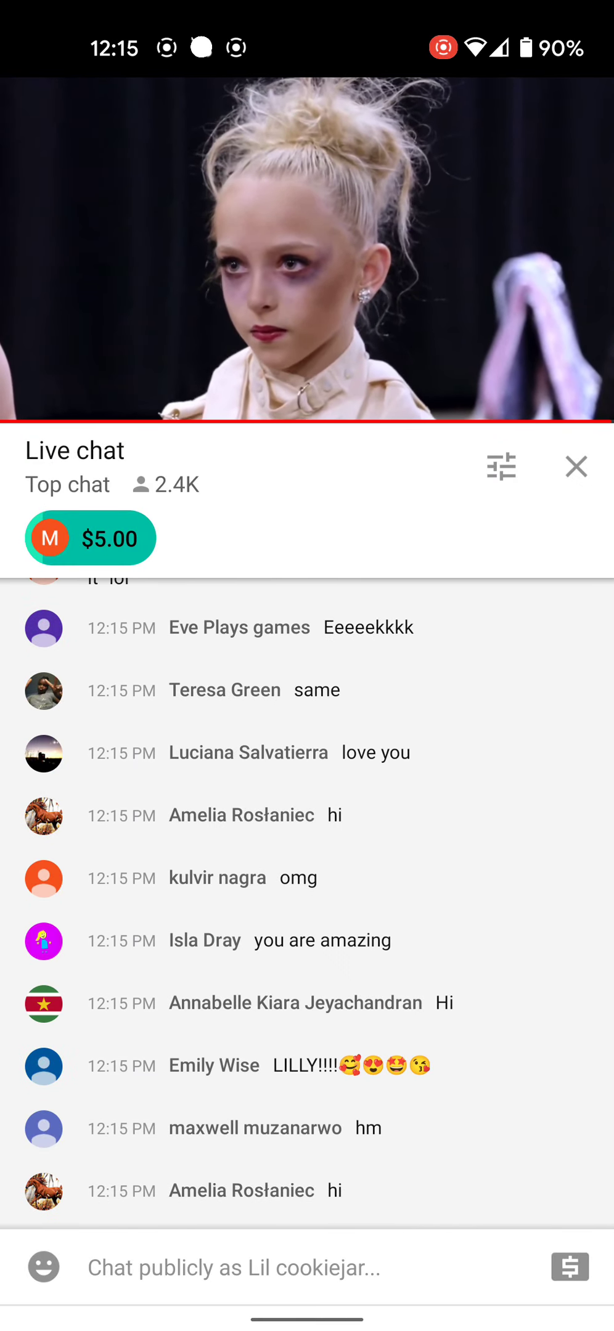
left_click_drag(306, 10, 307, 261)
left_click(540, 905)
left_click(307, 252)
key("Home")
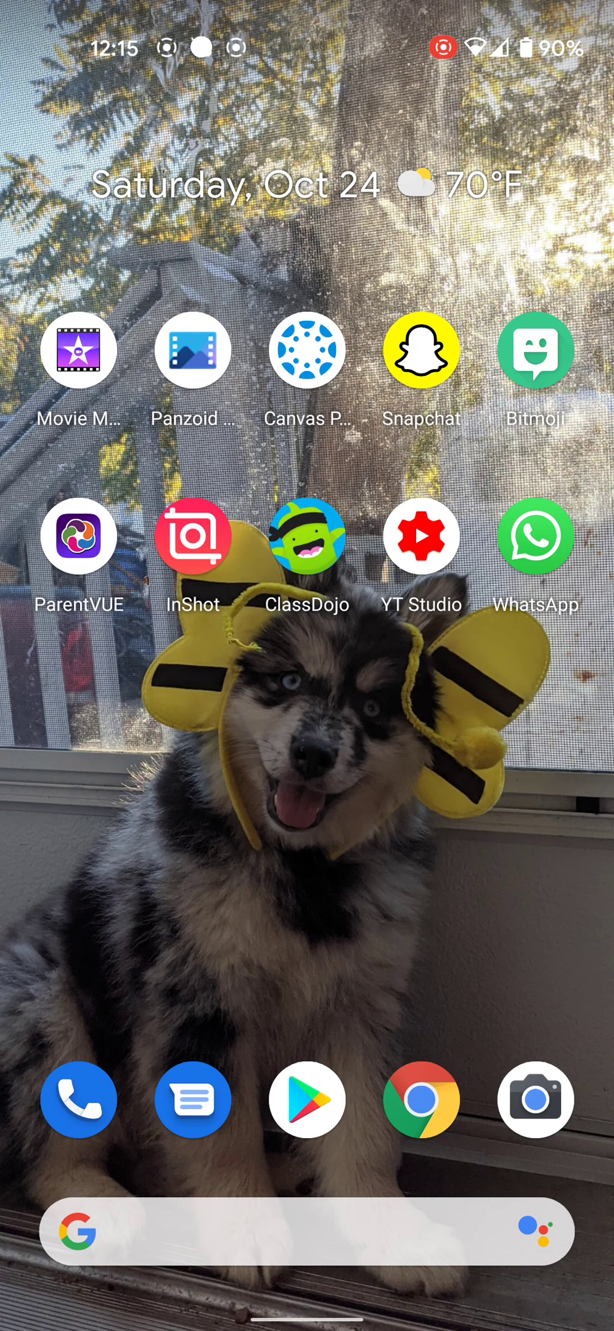